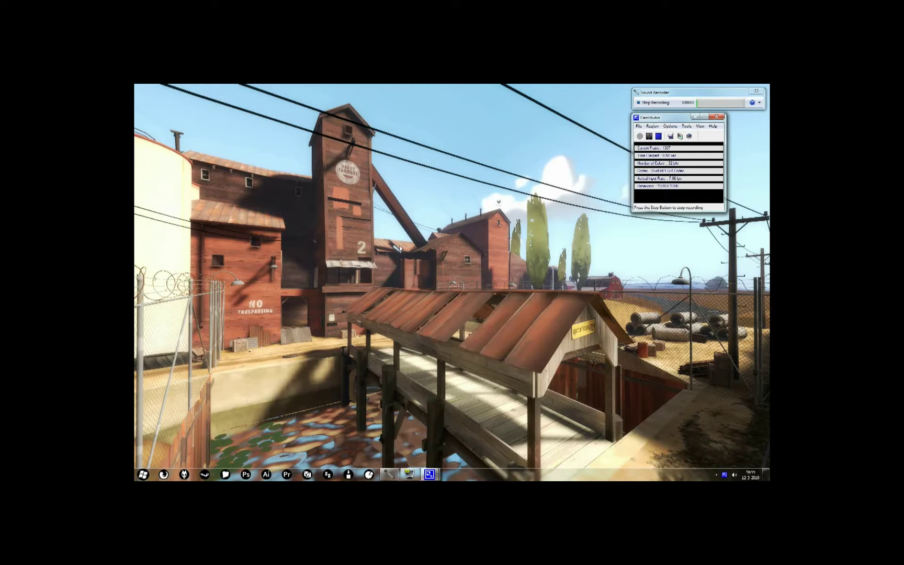
Step: Open the Storage (D:) drive from Computer
{"action": "left_click", "coordinate": [142, 474]}
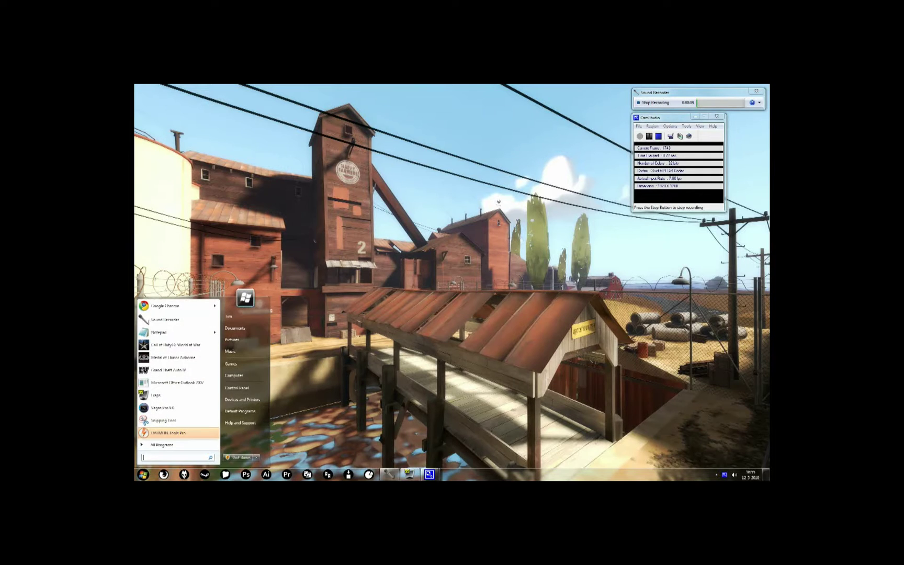
{"action": "left_click", "coordinate": [248, 380]}
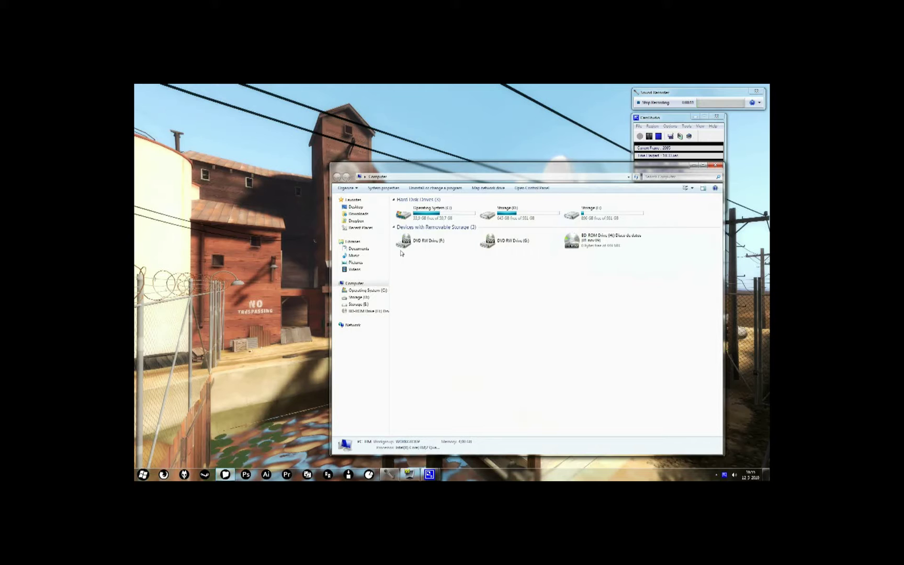
{"action": "double_click", "coordinate": [519, 219]}
{"action": "left_click_drag", "start_coordinate": [503, 171], "coordinate": [416, 164]}
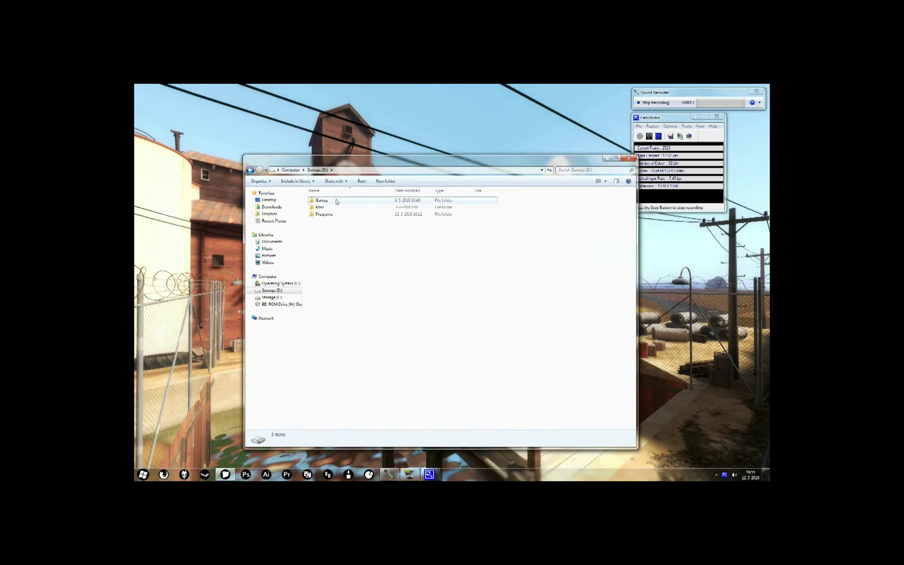
Step: Go through Games > Steam > steamapps > common > left 4 dead 2 into the left4dead2 folder
{"action": "double_click", "coordinate": [321, 200]}
{"action": "double_click", "coordinate": [337, 249]}
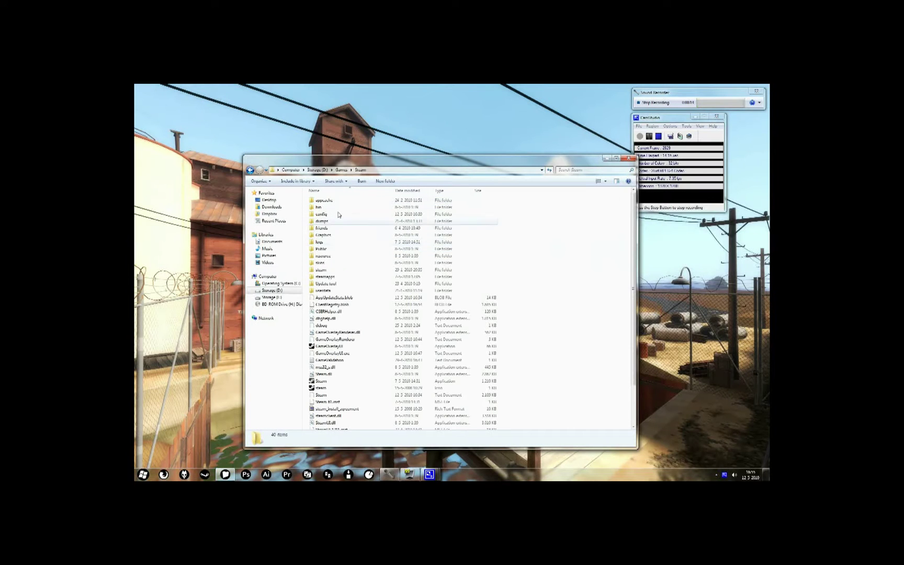
{"action": "double_click", "coordinate": [339, 281]}
{"action": "double_click", "coordinate": [345, 201]}
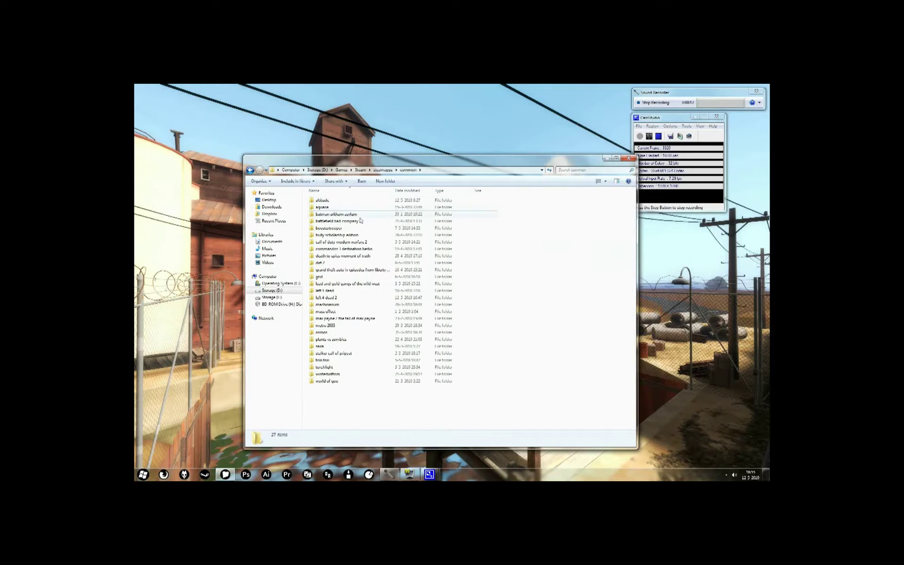
{"action": "double_click", "coordinate": [351, 297]}
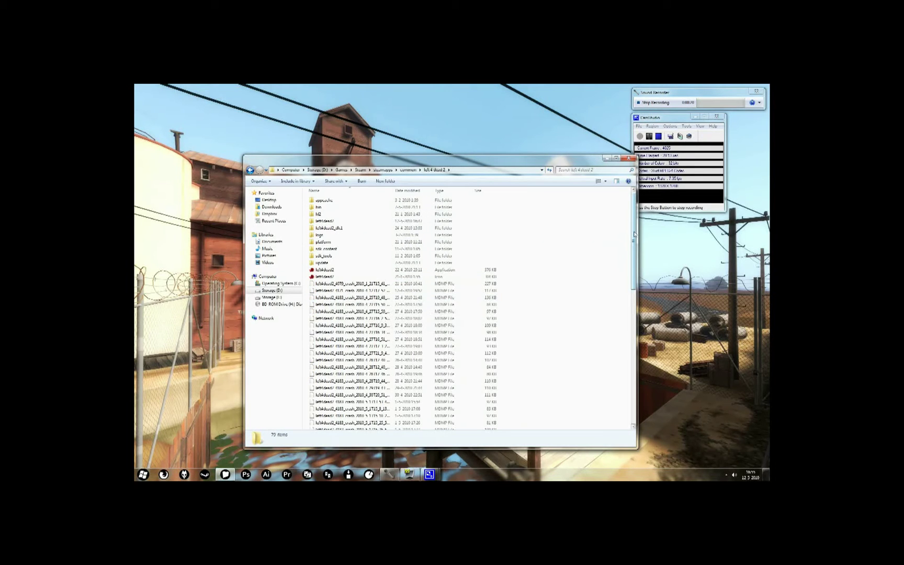
{"action": "left_click_drag", "start_coordinate": [634, 235], "coordinate": [617, 393]}
{"action": "scroll", "coordinate": [618, 397], "scroll_direction": "up", "scroll_amount": 12}
{"action": "double_click", "coordinate": [366, 227]}
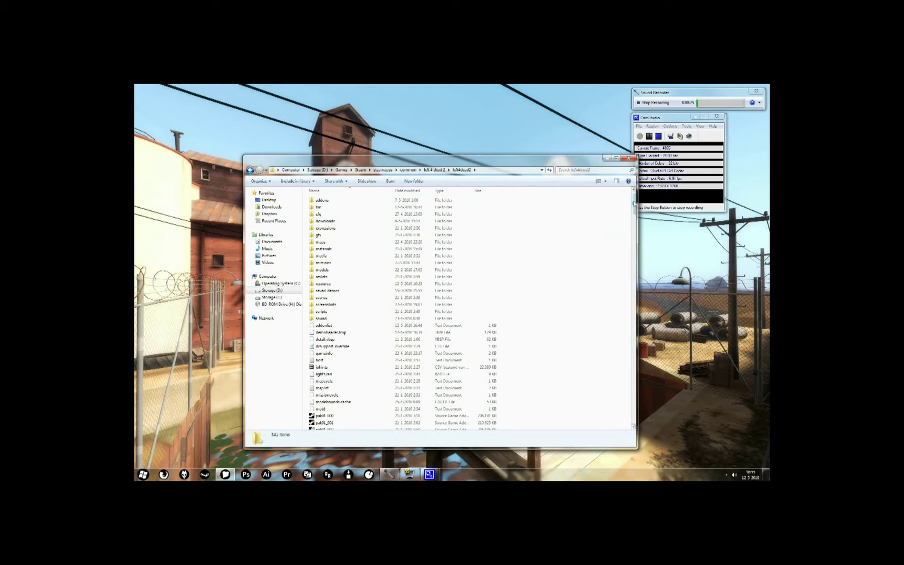
{"action": "left_click_drag", "start_coordinate": [633, 204], "coordinate": [593, 267]}
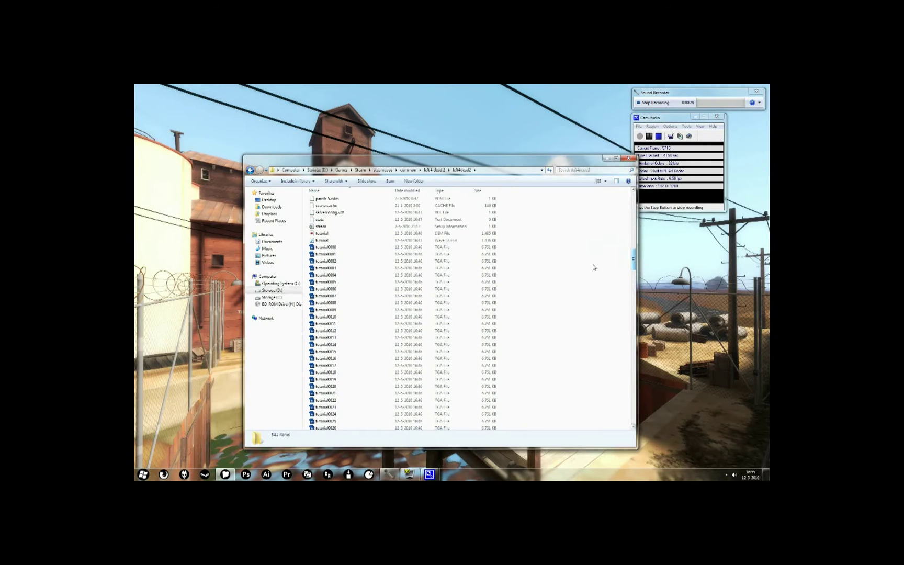
Step: Select tutorial0000 and scroll through the numbered tutorial TGA frames
{"action": "left_click", "coordinate": [427, 248]}
{"action": "left_click_drag", "start_coordinate": [633, 261], "coordinate": [630, 414]}
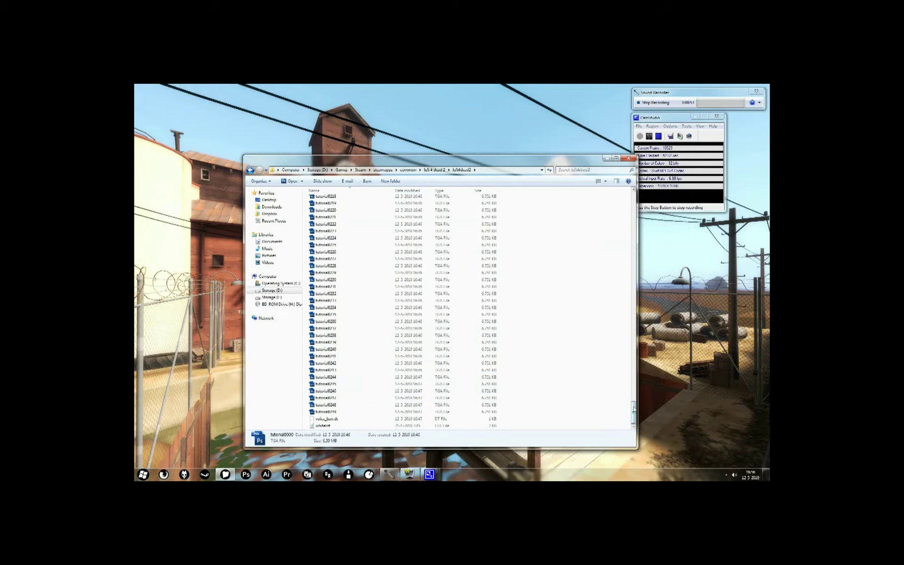
{"action": "left_click_drag", "start_coordinate": [634, 409], "coordinate": [636, 339]}
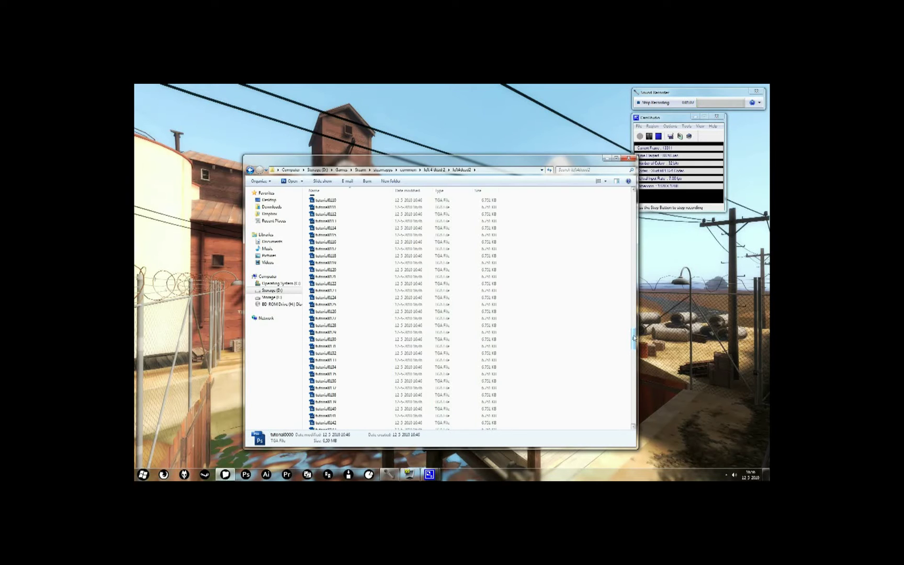
{"action": "left_click_drag", "start_coordinate": [633, 339], "coordinate": [629, 253]}
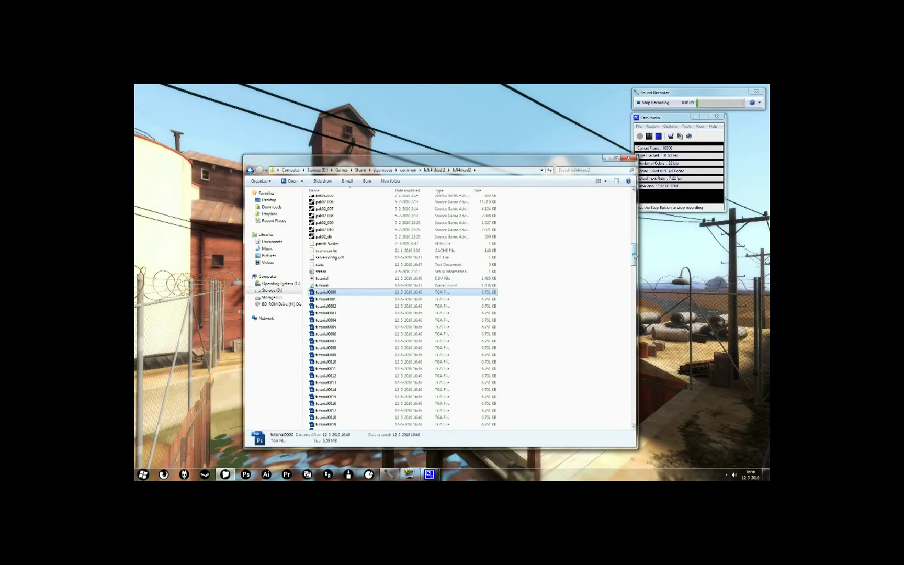
Step: Scroll the left4dead2 file list back to tutorial0000
{"action": "left_click_drag", "start_coordinate": [633, 254], "coordinate": [633, 252]}
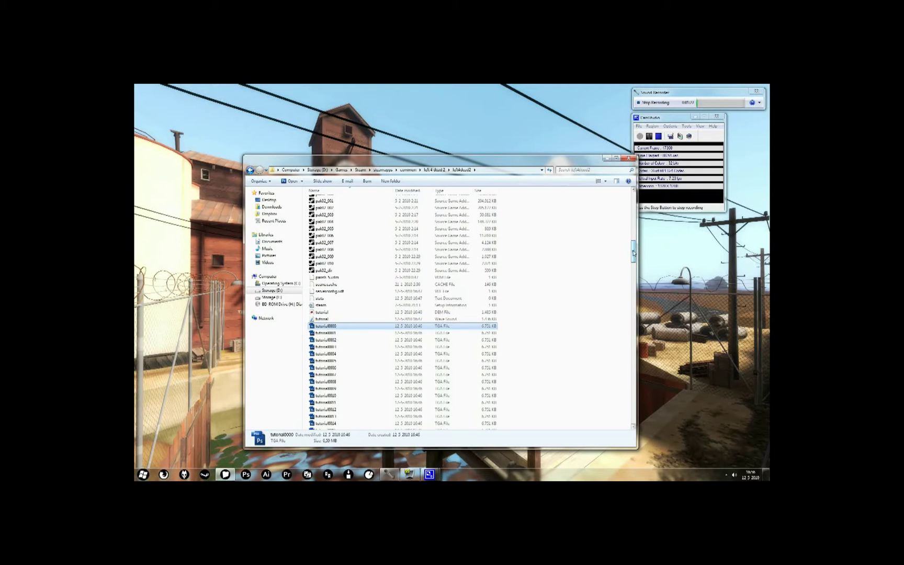
{"action": "scroll", "coordinate": [565, 267], "scroll_direction": "down", "scroll_amount": 3}
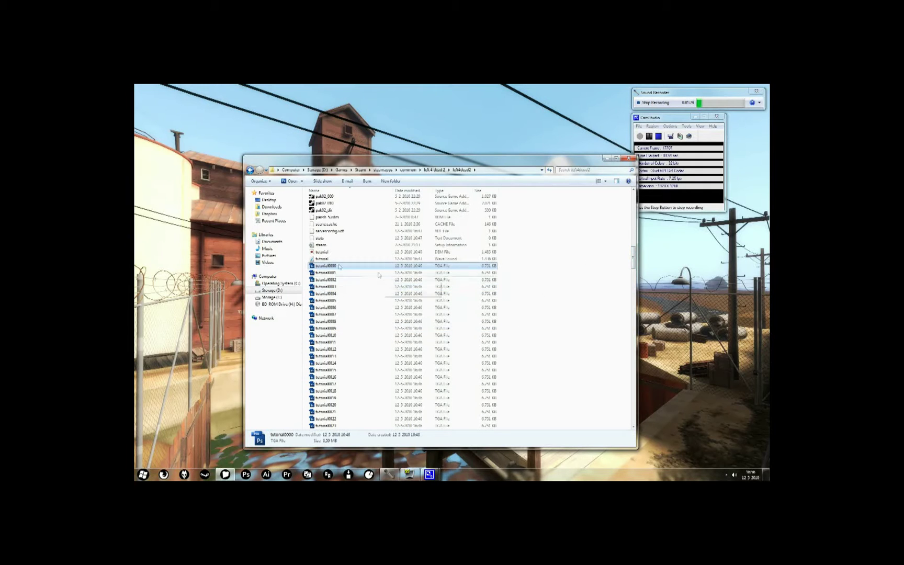
{"action": "scroll", "coordinate": [591, 262], "scroll_direction": "up", "scroll_amount": 1}
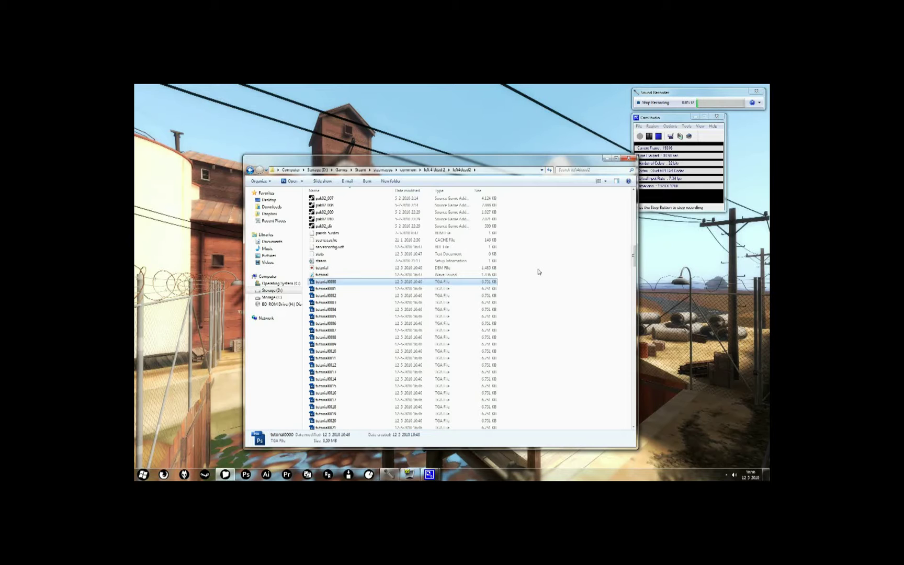
{"action": "scroll", "coordinate": [462, 313], "scroll_direction": "down", "scroll_amount": 2}
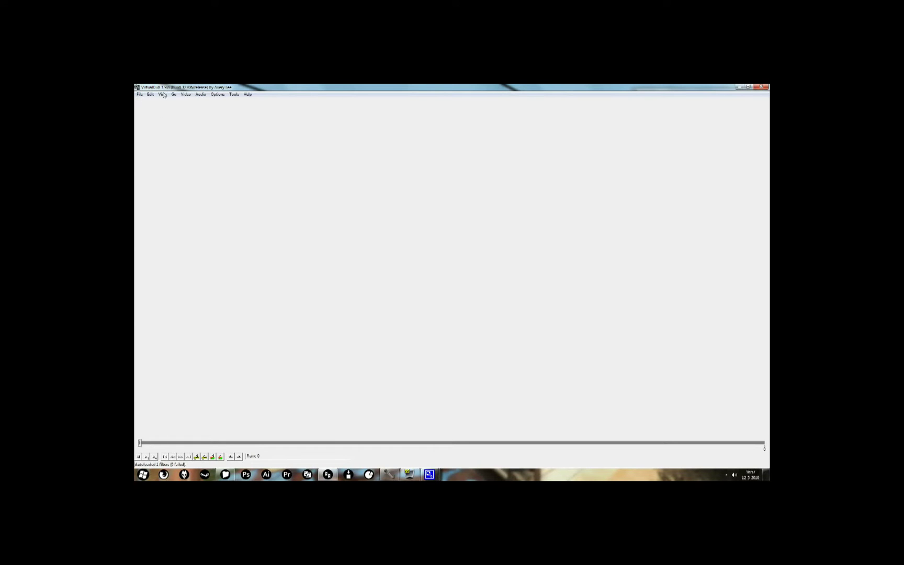
Step: Open tutorial0000 from the left4dead2 folder as the video file, loading the frame sequence
{"action": "left_click", "coordinate": [139, 95]}
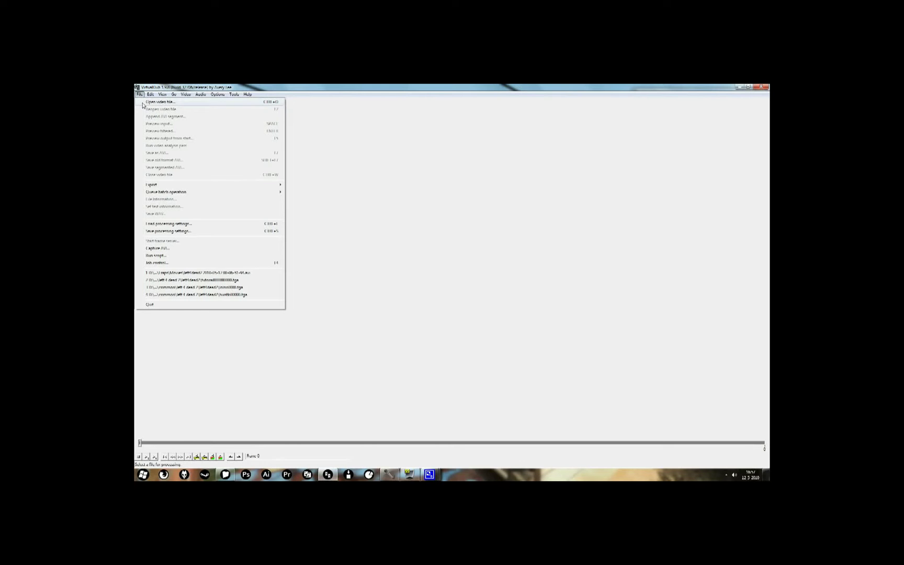
{"action": "left_click", "coordinate": [142, 104]}
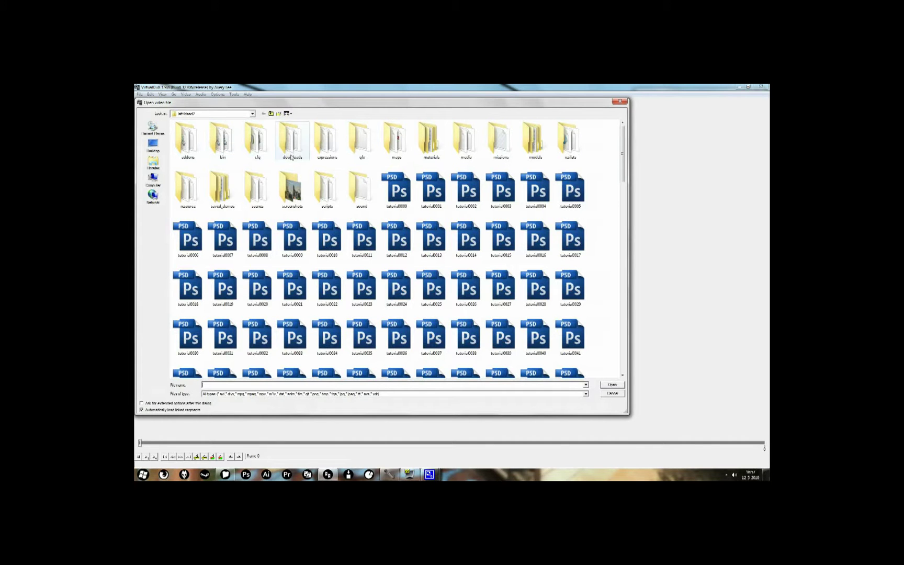
{"action": "left_click_drag", "start_coordinate": [338, 108], "coordinate": [389, 109]}
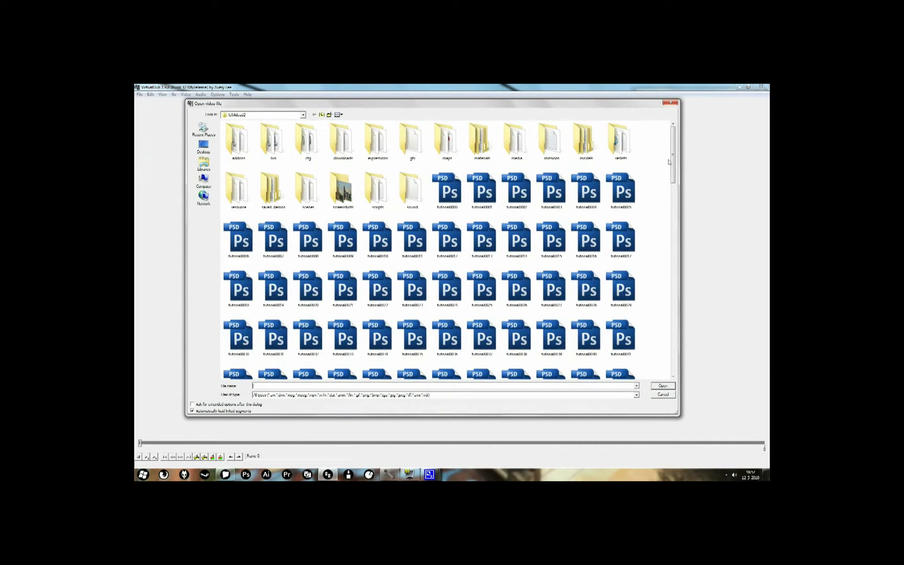
{"action": "scroll", "coordinate": [663, 157], "scroll_direction": "down", "scroll_amount": 1}
{"action": "scroll", "coordinate": [663, 156], "scroll_direction": "up", "scroll_amount": 1}
{"action": "mouse_move", "coordinate": [673, 173]}
{"action": "left_mouse_down"}
{"action": "mouse_move", "coordinate": [673, 361]}
{"action": "mouse_move", "coordinate": [672, 172]}
{"action": "left_mouse_up"}
{"action": "double_click", "coordinate": [452, 203]}
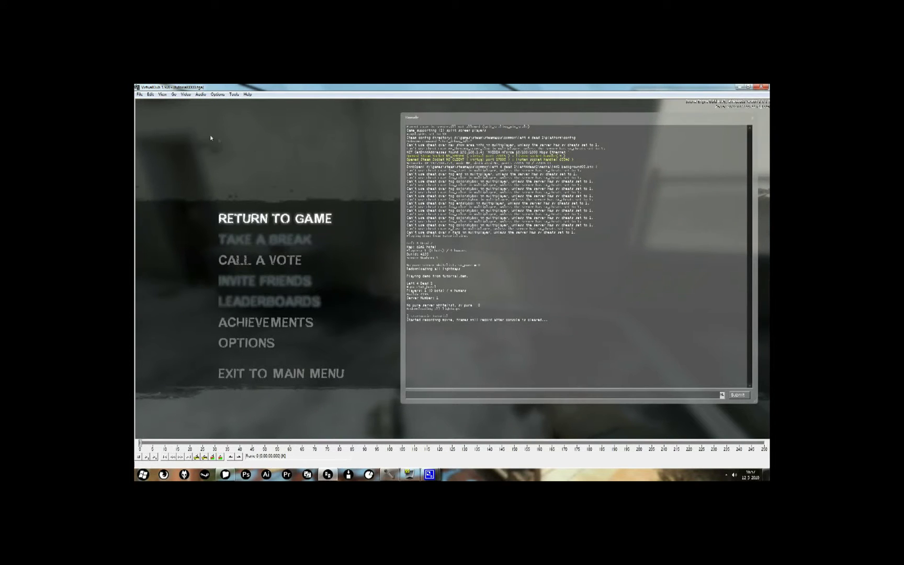
Step: Use tutorial.wav as the audio from another file
{"action": "left_click", "coordinate": [201, 95]}
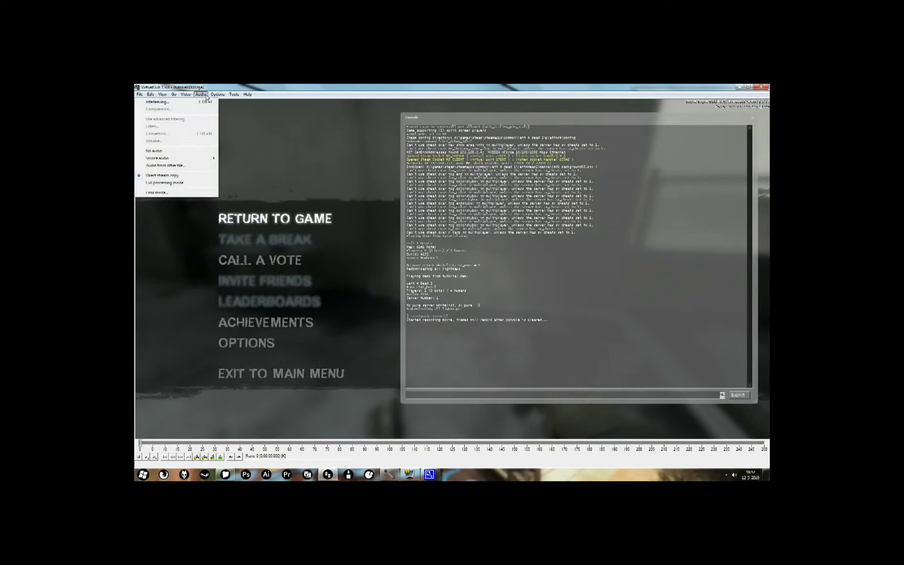
{"action": "left_click", "coordinate": [178, 166]}
{"action": "left_click", "coordinate": [379, 242]}
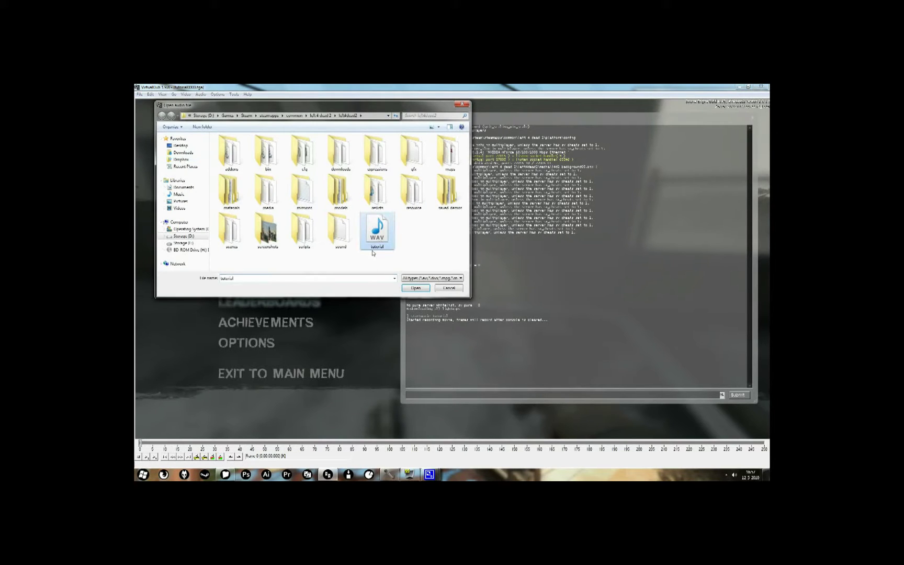
{"action": "left_click", "coordinate": [415, 289]}
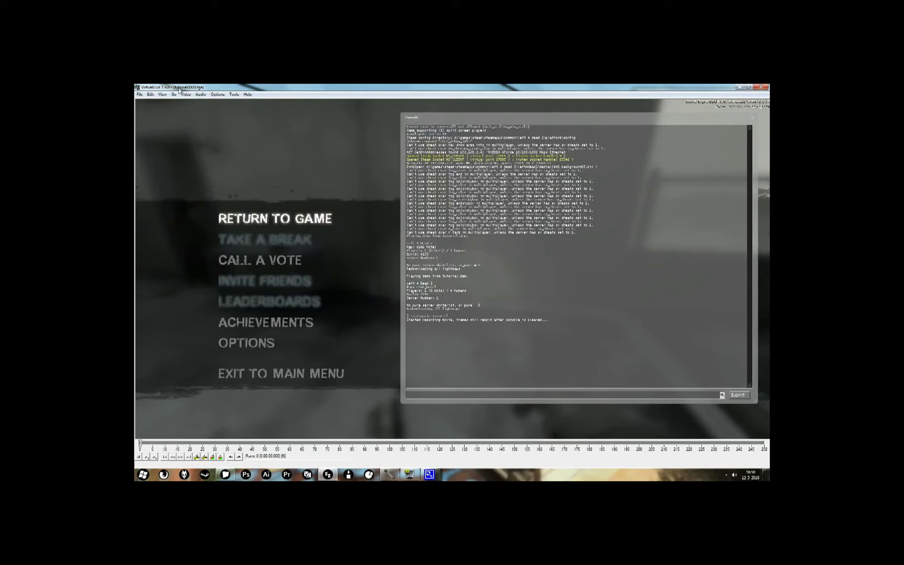
Step: Switch audio to full processing mode with MPEG Layer-3 compression
{"action": "left_click", "coordinate": [201, 95]}
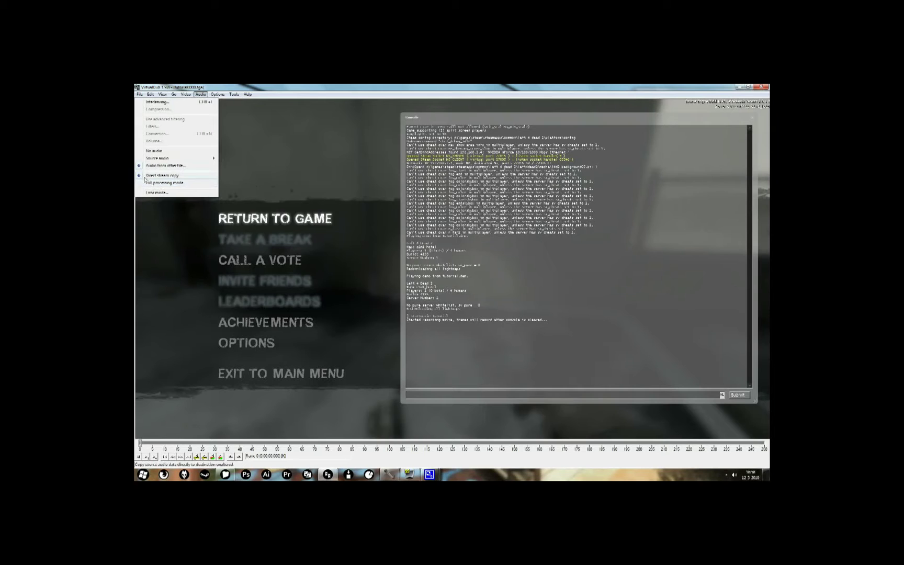
{"action": "left_click", "coordinate": [173, 184]}
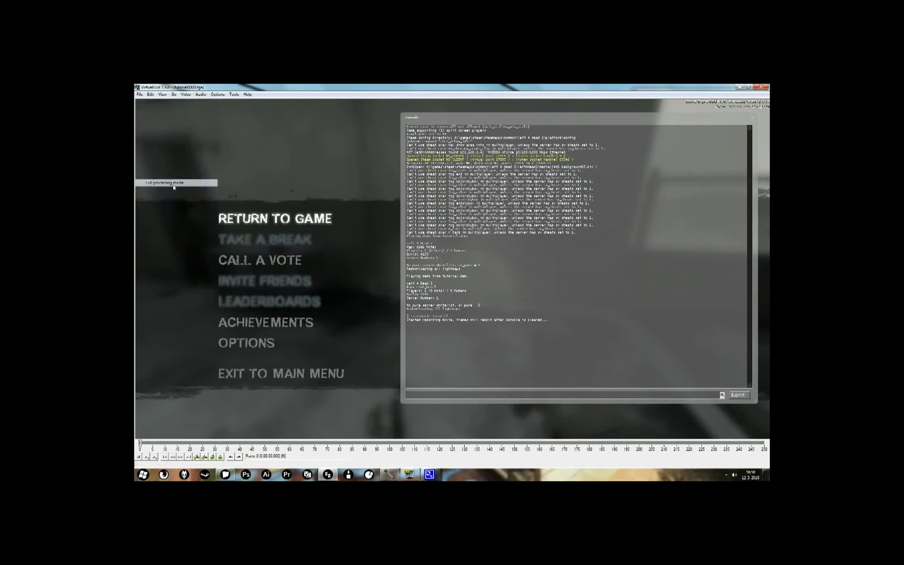
{"action": "left_click", "coordinate": [200, 94]}
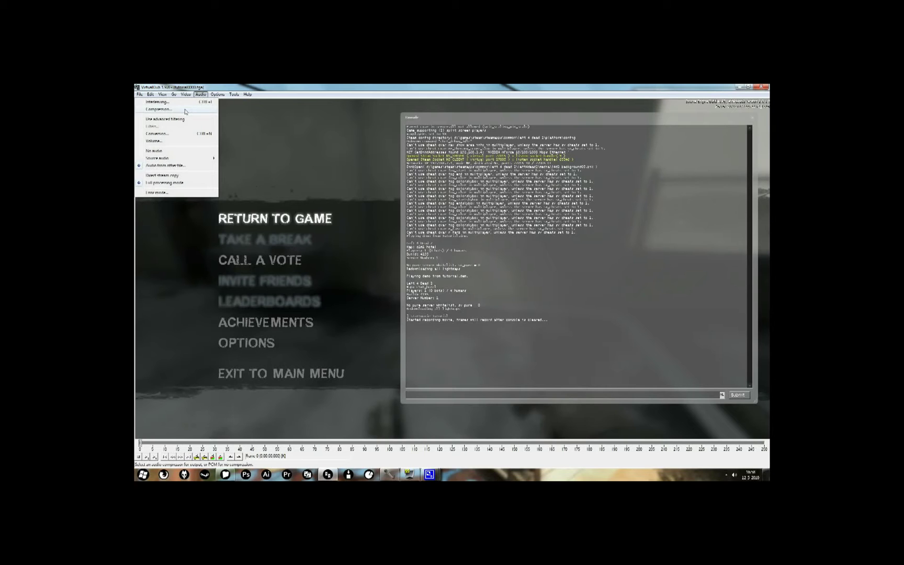
{"action": "left_click", "coordinate": [185, 112]}
{"action": "left_click", "coordinate": [147, 139]}
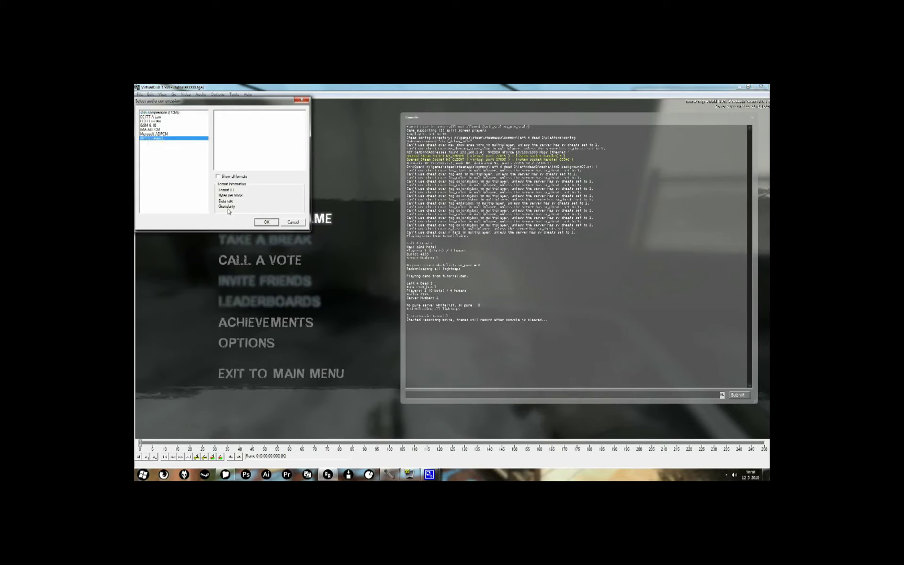
{"action": "left_click", "coordinate": [267, 223]}
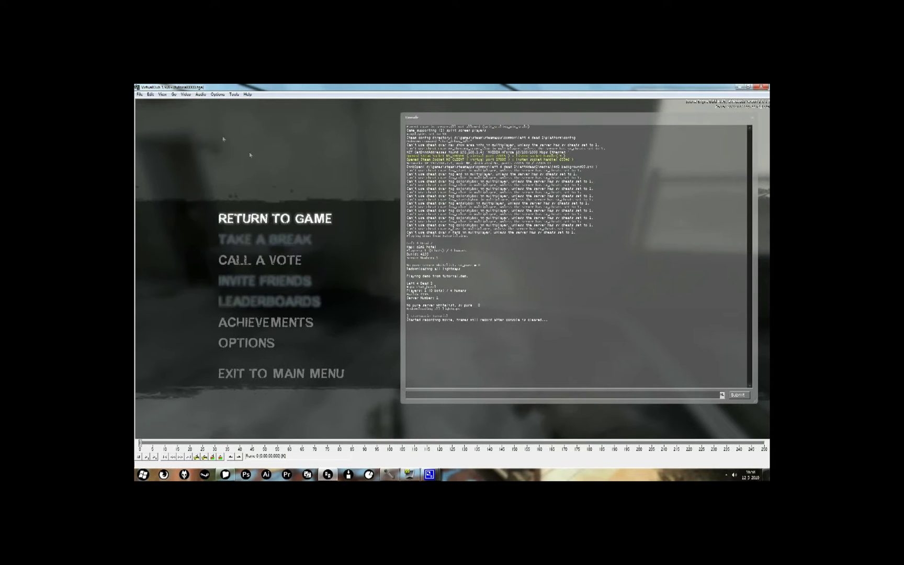
{"action": "left_click", "coordinate": [187, 95]}
{"action": "left_click", "coordinate": [179, 110]}
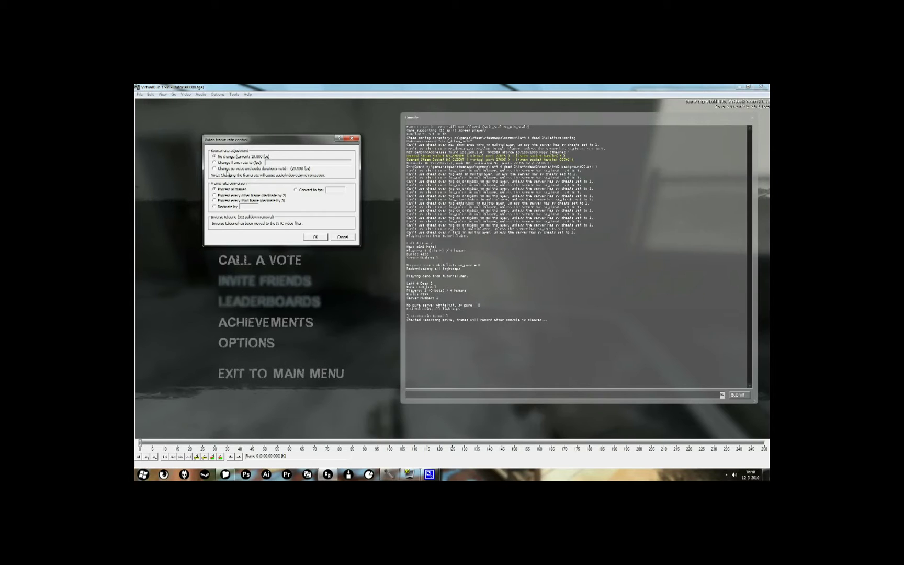
{"action": "left_click", "coordinate": [331, 238]}
Step: Choose the Xvid MPEG-4 Codec as the video compression
{"action": "left_click", "coordinate": [186, 94]}
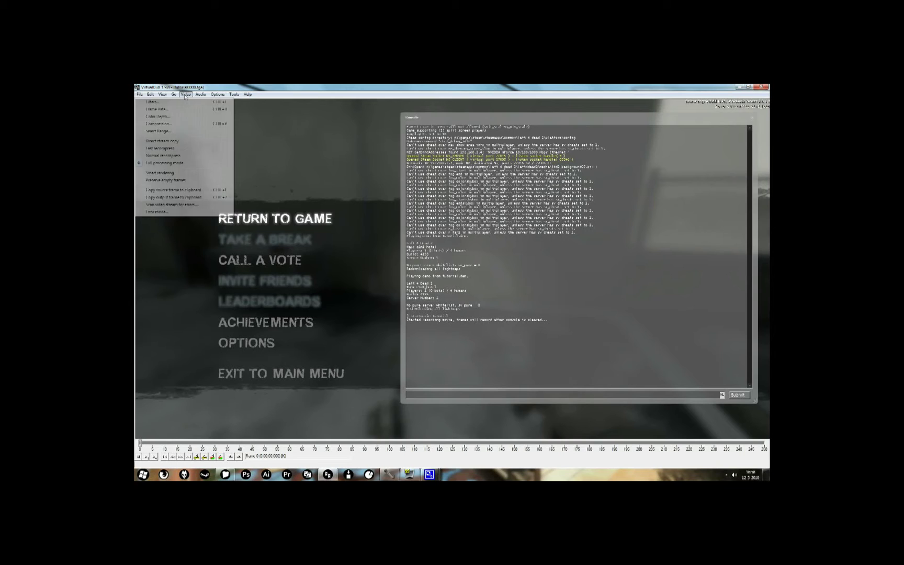
{"action": "left_click", "coordinate": [174, 124]}
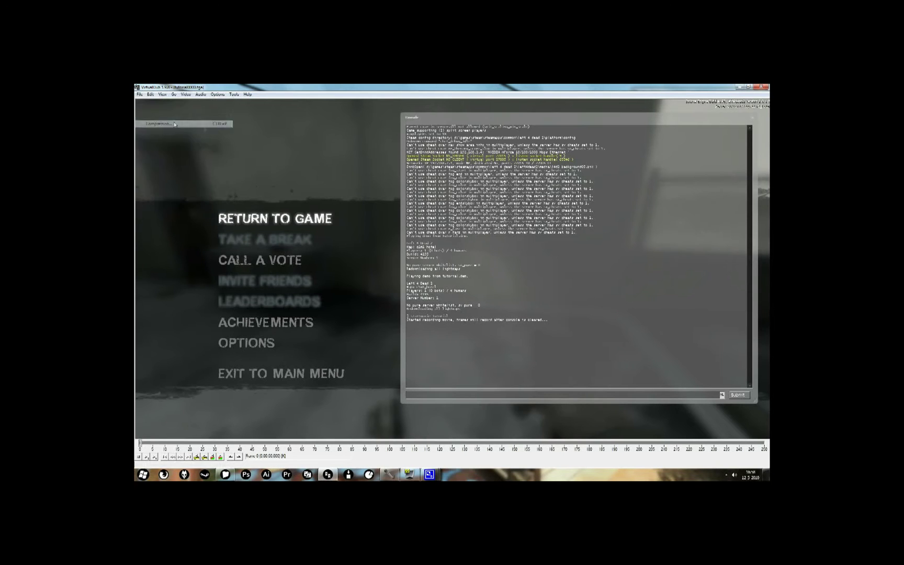
{"action": "left_click", "coordinate": [153, 153]}
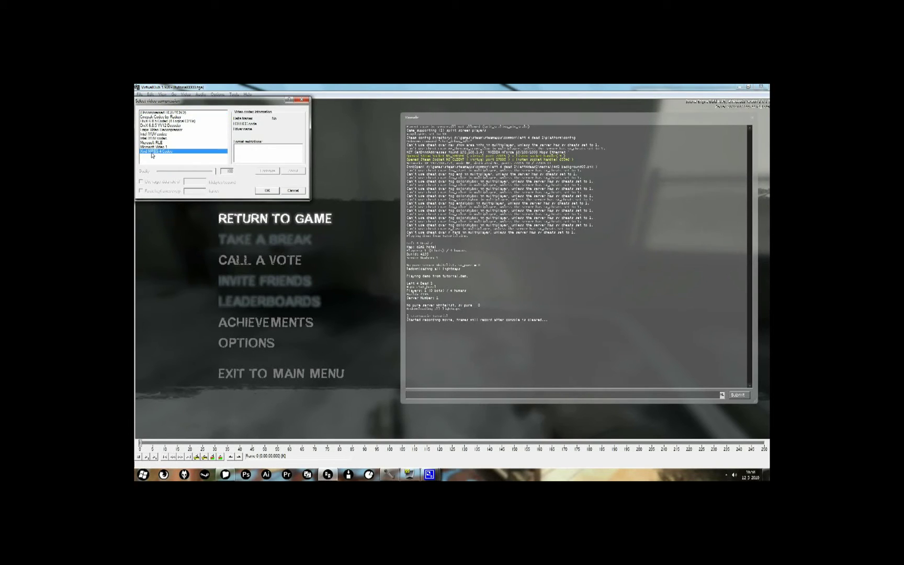
{"action": "left_click", "coordinate": [263, 191]}
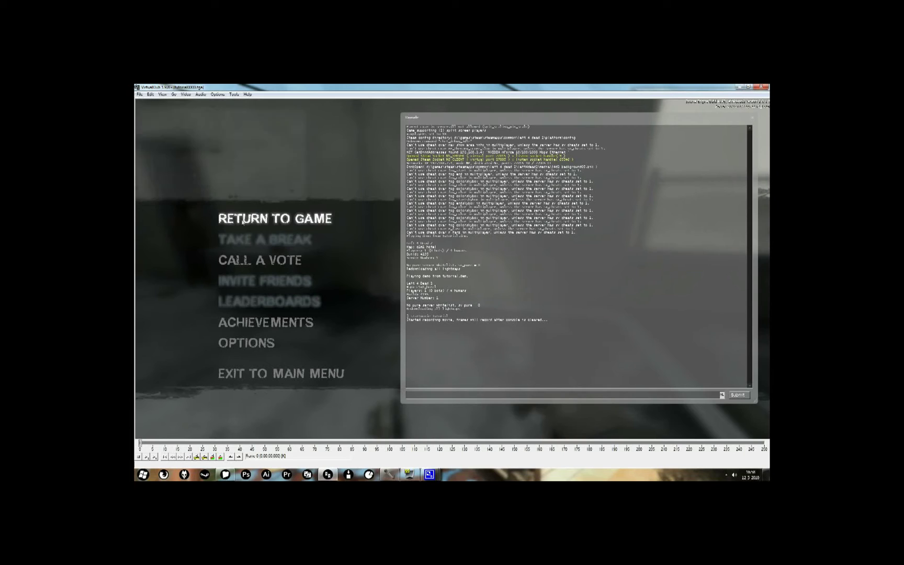
{"action": "left_click", "coordinate": [184, 95]}
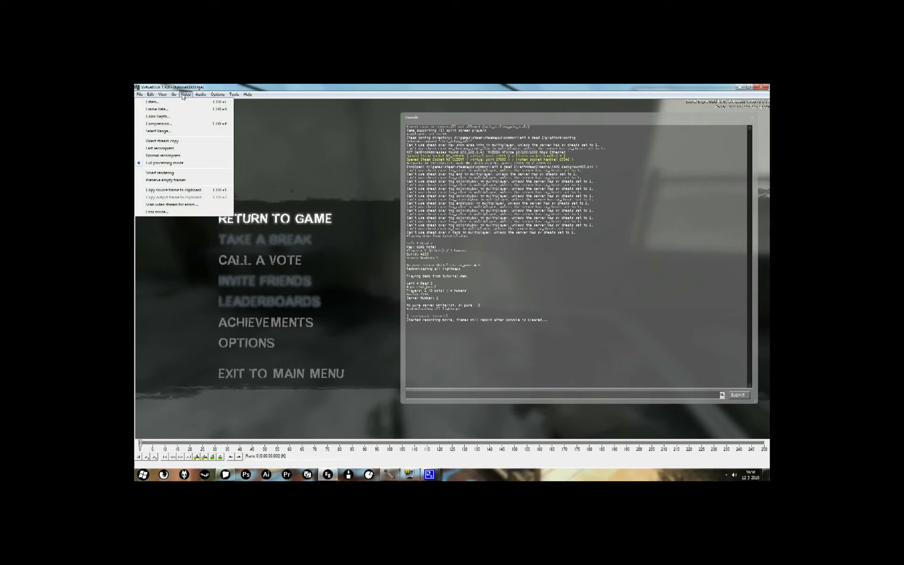
{"action": "left_click", "coordinate": [184, 95]}
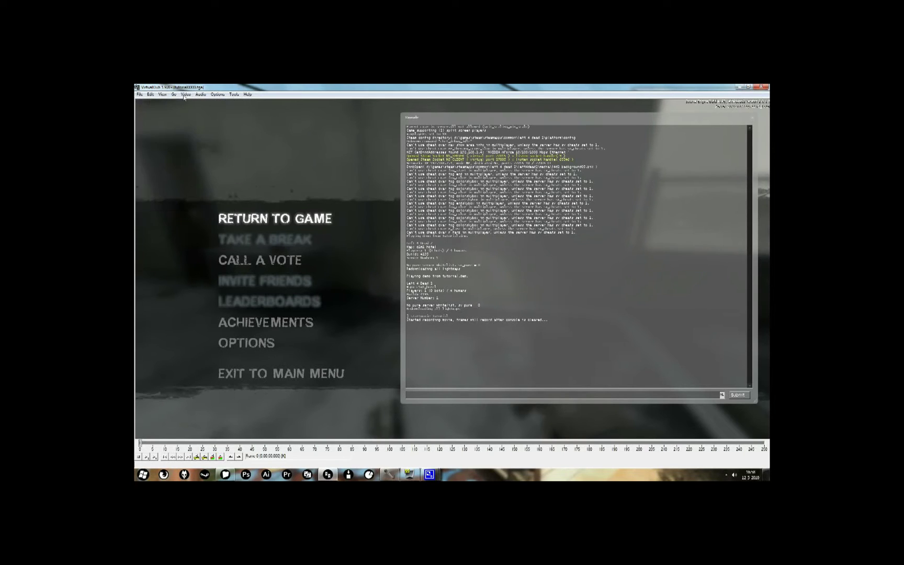
{"action": "left_click", "coordinate": [185, 96]}
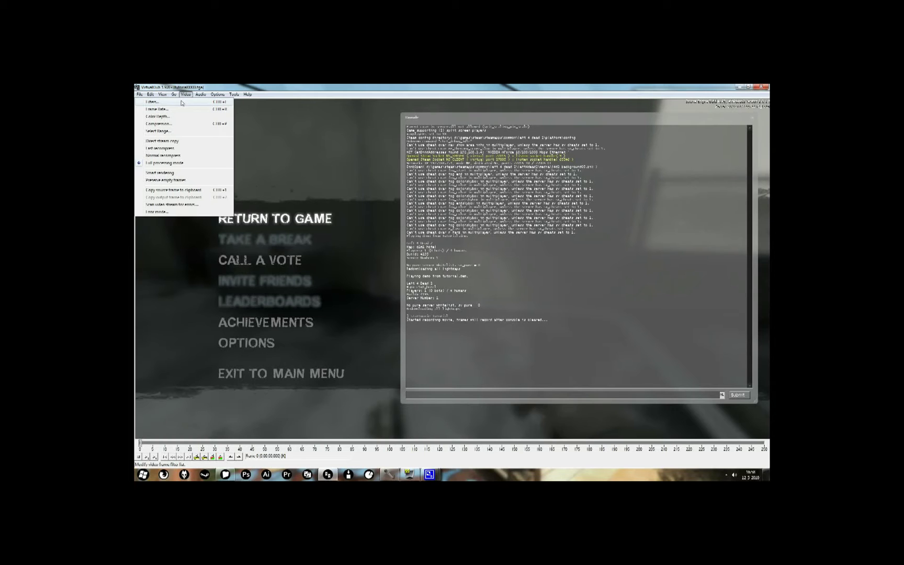
Step: Start adding a fade filter in Video Filters, then cancel and close the empty list
{"action": "left_click", "coordinate": [182, 103]}
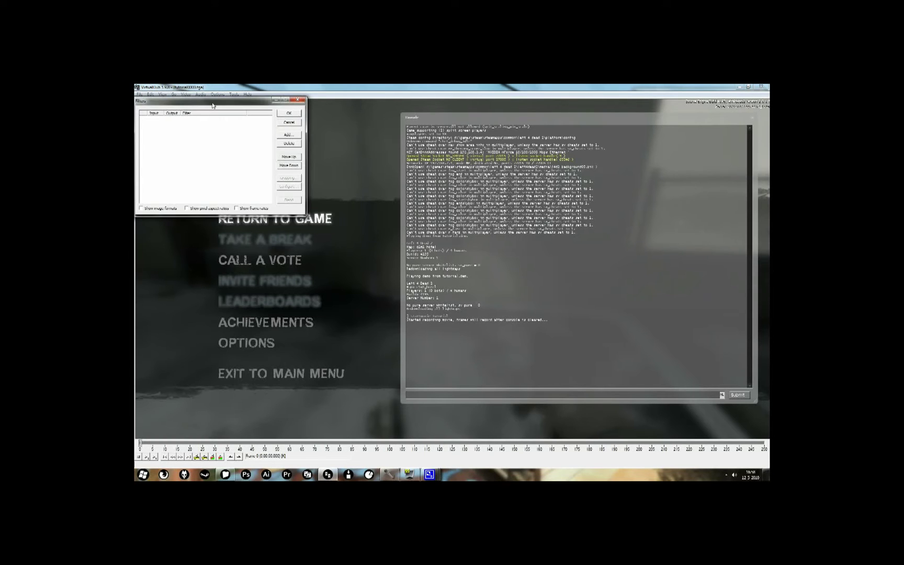
{"action": "left_click_drag", "start_coordinate": [219, 100], "coordinate": [296, 118]}
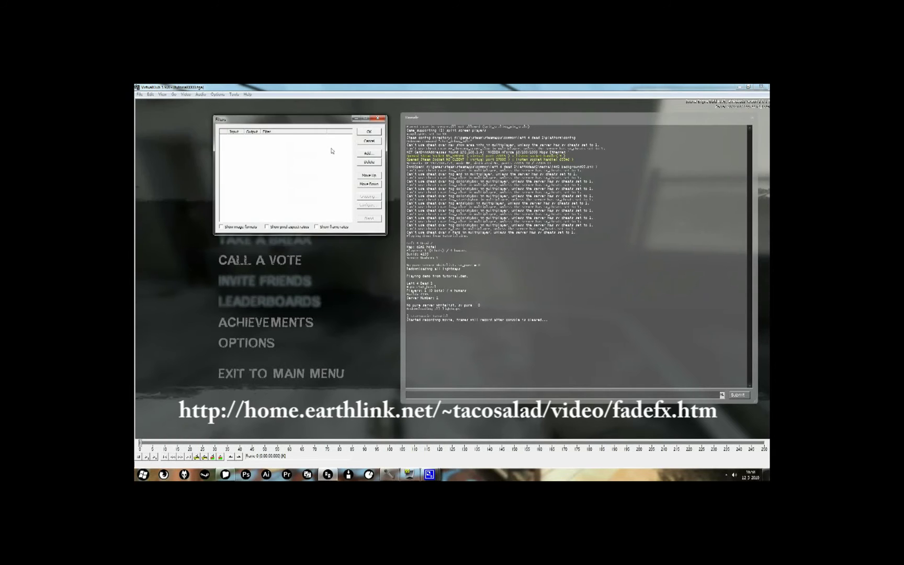
{"action": "left_click", "coordinate": [369, 154]}
{"action": "left_click", "coordinate": [229, 187]}
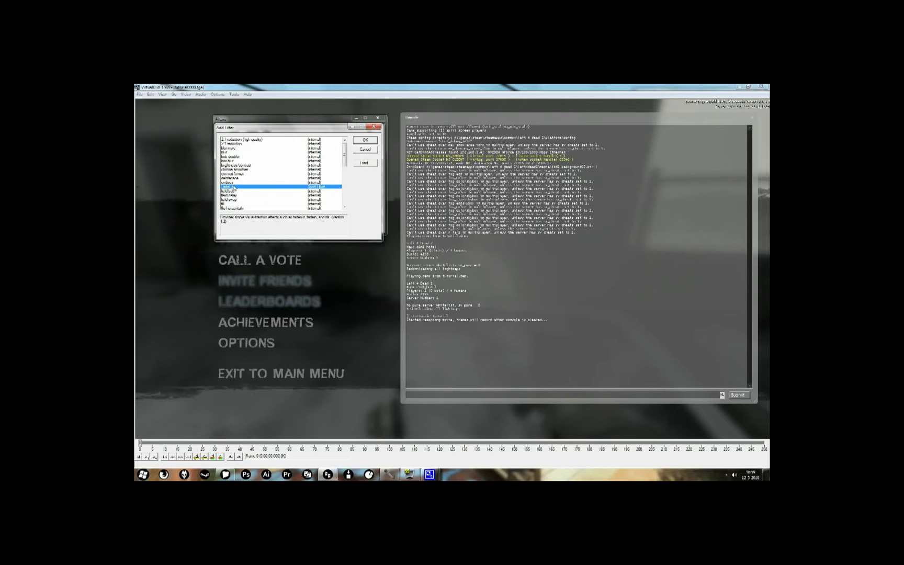
{"action": "left_click", "coordinate": [365, 149]}
{"action": "left_click", "coordinate": [369, 128]}
Step: Reopen Video Filters and add a FadeFX filter
{"action": "left_click", "coordinate": [186, 94]}
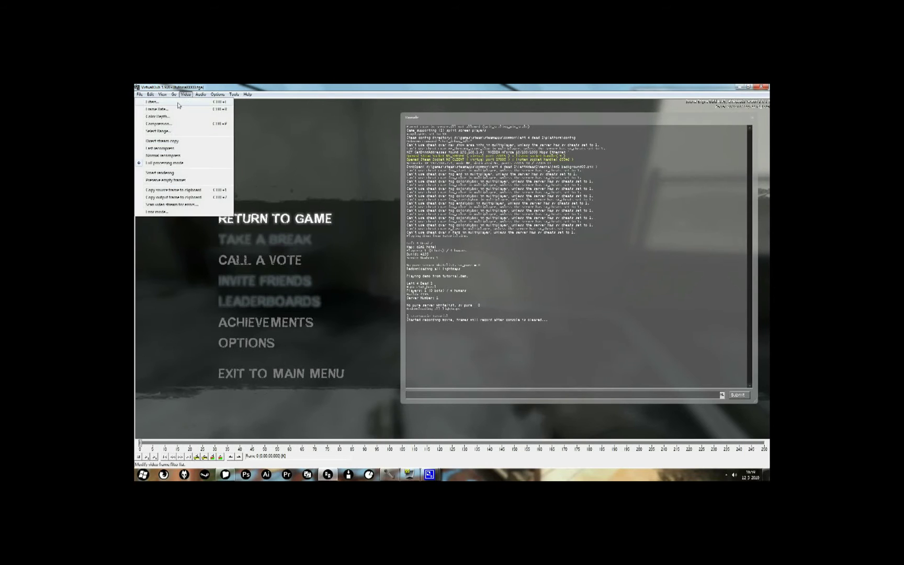
{"action": "left_click", "coordinate": [178, 104]}
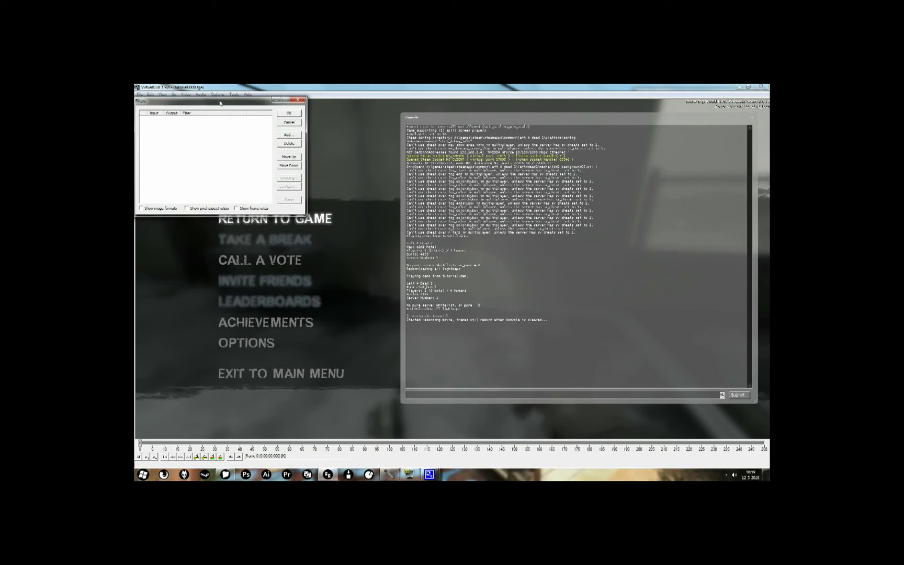
{"action": "left_click_drag", "start_coordinate": [221, 101], "coordinate": [324, 128]}
{"action": "left_click", "coordinate": [393, 161]}
{"action": "double_click", "coordinate": [340, 196]}
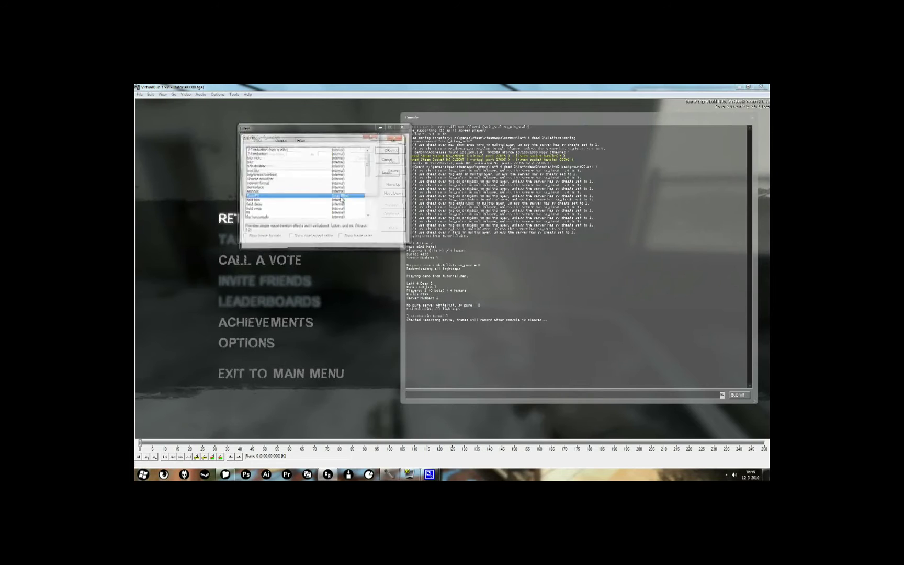
Step: Set the FadeFX filter to Fade in from black starting at frame 5
{"action": "left_click", "coordinate": [296, 174]}
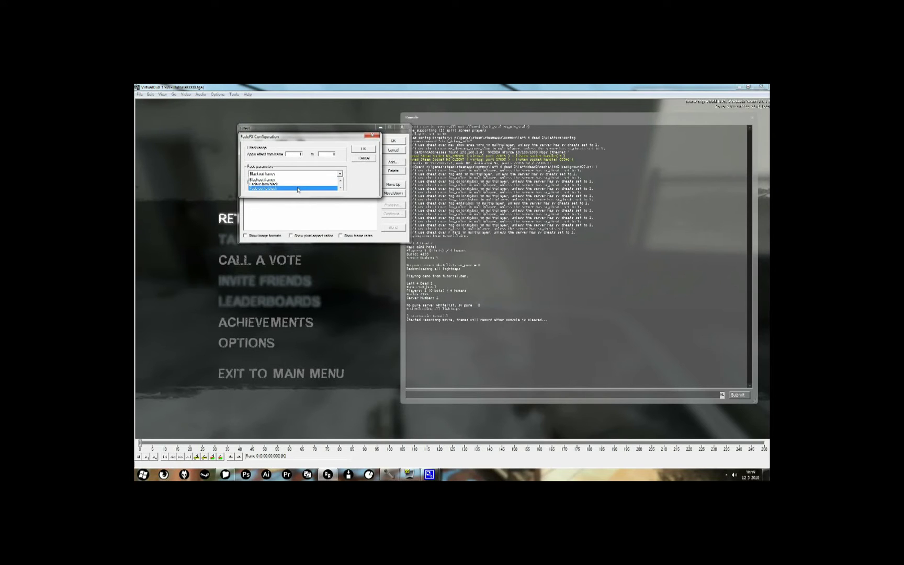
{"action": "left_click", "coordinate": [296, 183]}
{"action": "left_click", "coordinate": [294, 154]}
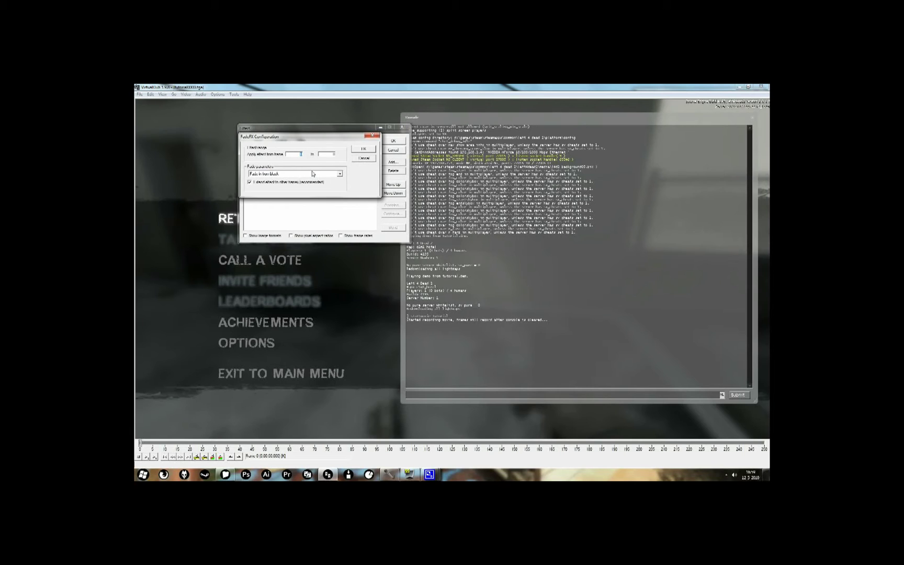
{"action": "type", "text": "5"}
{"action": "left_click", "coordinate": [328, 155]}
{"action": "left_click", "coordinate": [269, 174]}
{"action": "left_click", "coordinate": [261, 179]}
{"action": "left_click", "coordinate": [337, 177]}
{"action": "left_click", "coordinate": [336, 176]}
{"action": "left_click", "coordinate": [364, 149]}
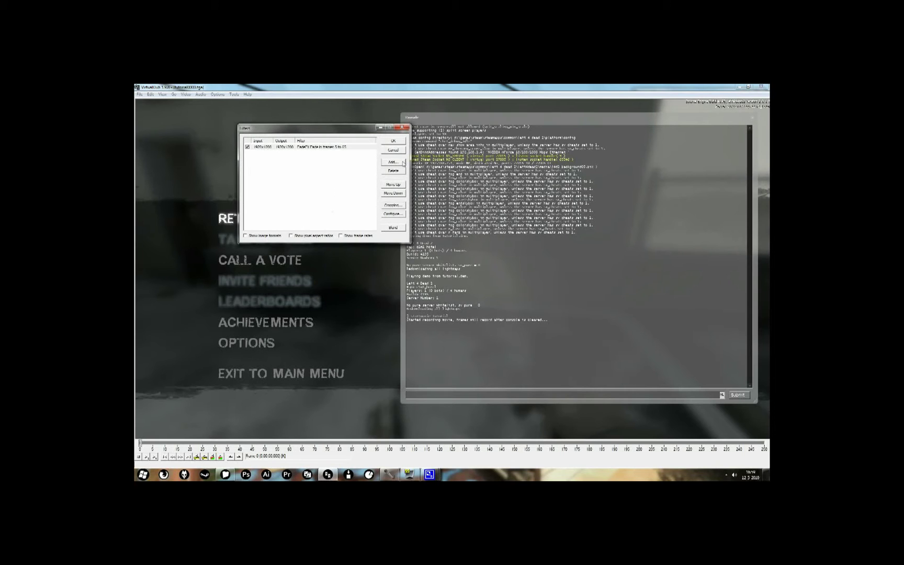
{"action": "left_click", "coordinate": [401, 162]}
Step: Add a second FadeFX set to Fade out to black for frames 200–250, then close Filters
{"action": "double_click", "coordinate": [333, 195]}
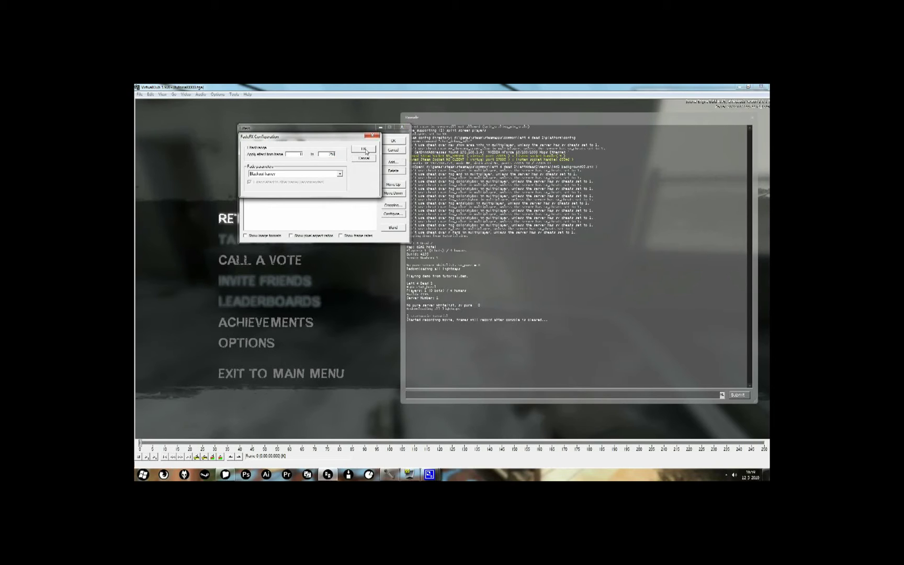
{"action": "left_click", "coordinate": [339, 174]}
{"action": "left_click", "coordinate": [289, 189]}
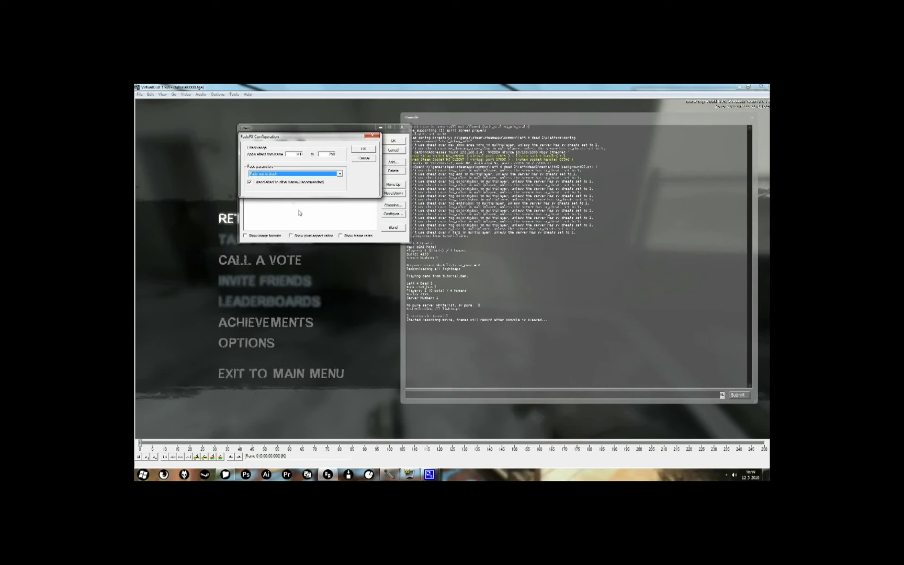
{"action": "left_click", "coordinate": [364, 149]}
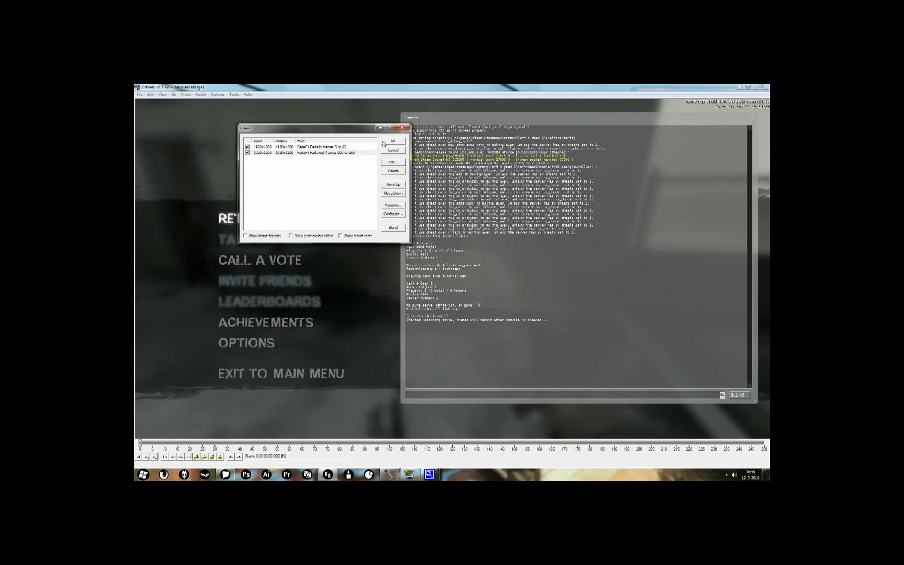
{"action": "left_click", "coordinate": [392, 141]}
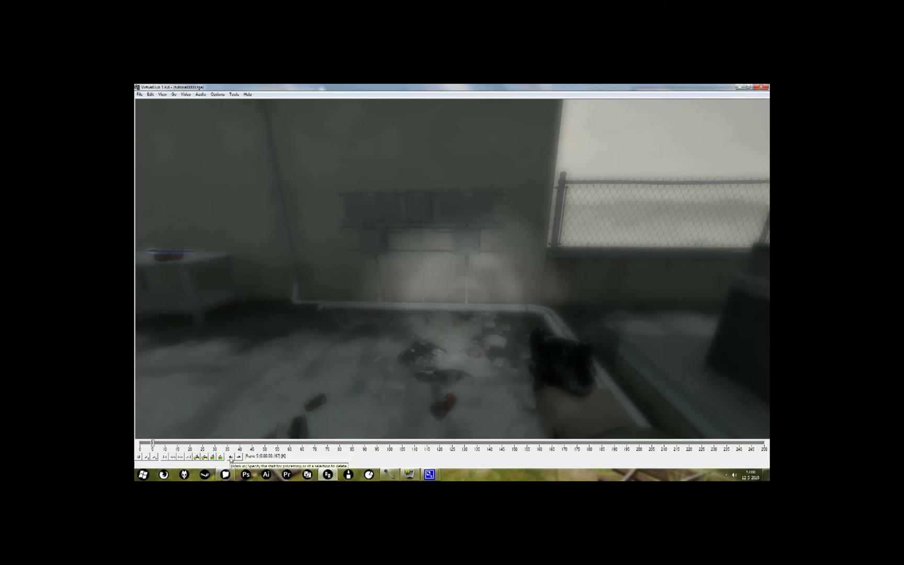
Step: Set the Mark In point at frame 5
{"action": "left_click", "coordinate": [230, 457]}
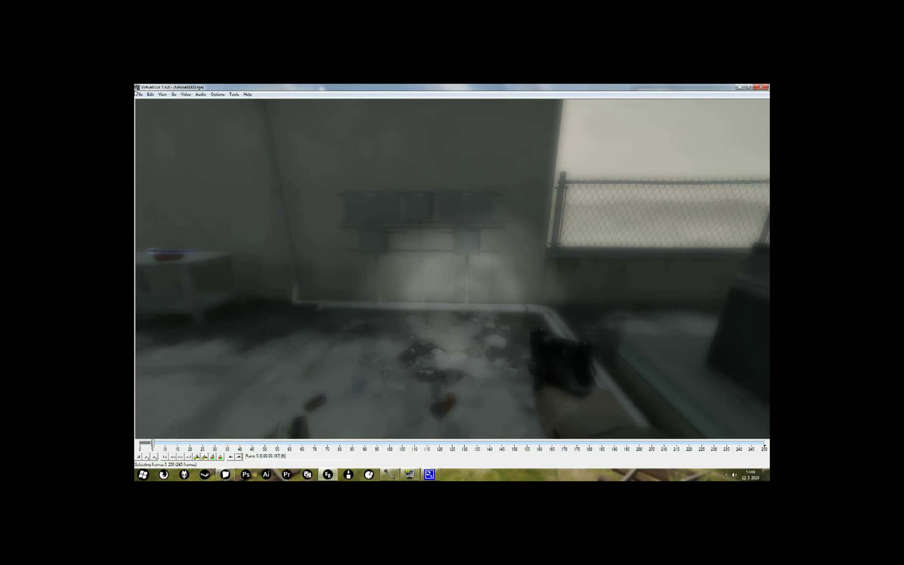
Step: Save the processed video as an AVI named 'Tutorial'
{"action": "left_click", "coordinate": [139, 94]}
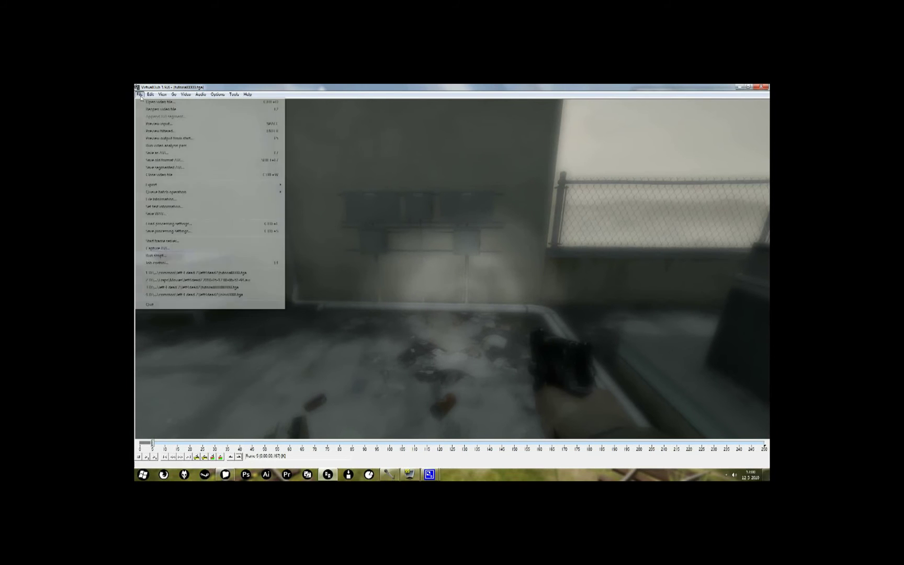
{"action": "left_click", "coordinate": [189, 154]}
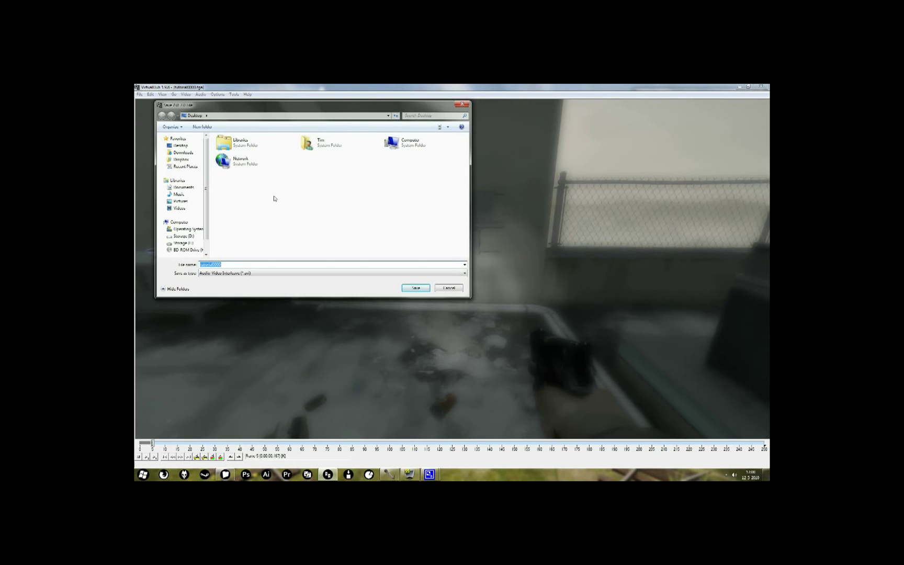
{"action": "type", "text": "Tutorial"}
{"action": "left_click", "coordinate": [422, 290]}
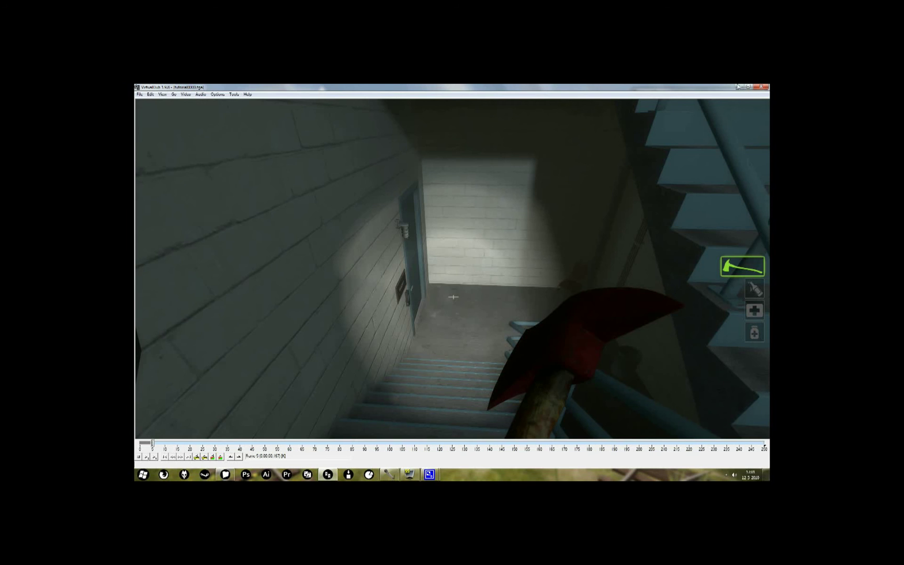
Step: Close VirtualDub and the frames folder, then play the Tutorial video from the desktop
{"action": "left_click", "coordinate": [765, 87]}
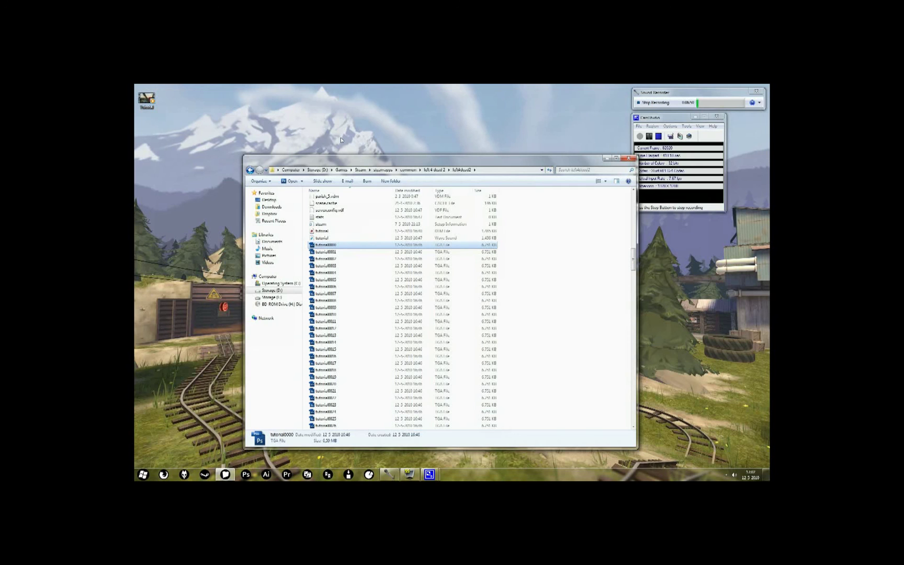
{"action": "left_click", "coordinate": [628, 158]}
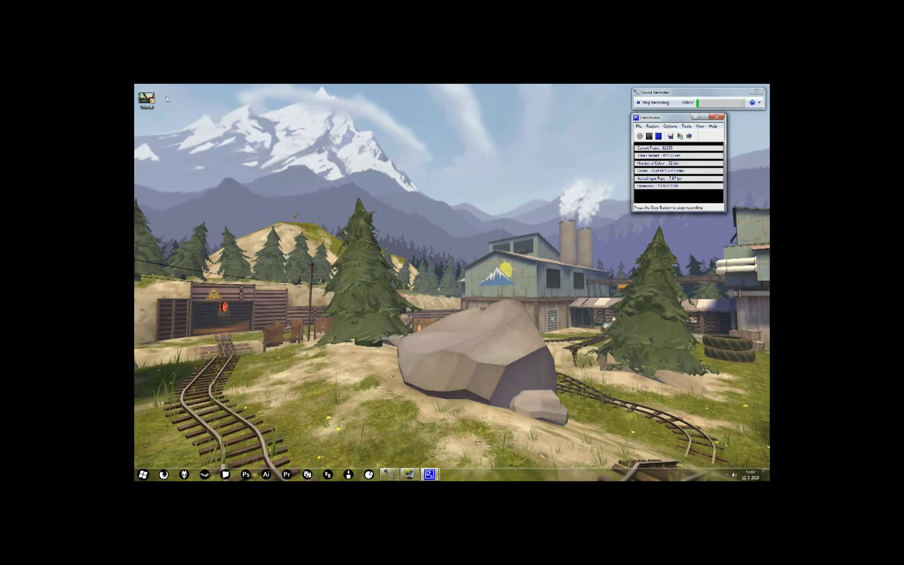
{"action": "left_click_drag", "start_coordinate": [146, 99], "coordinate": [210, 134]}
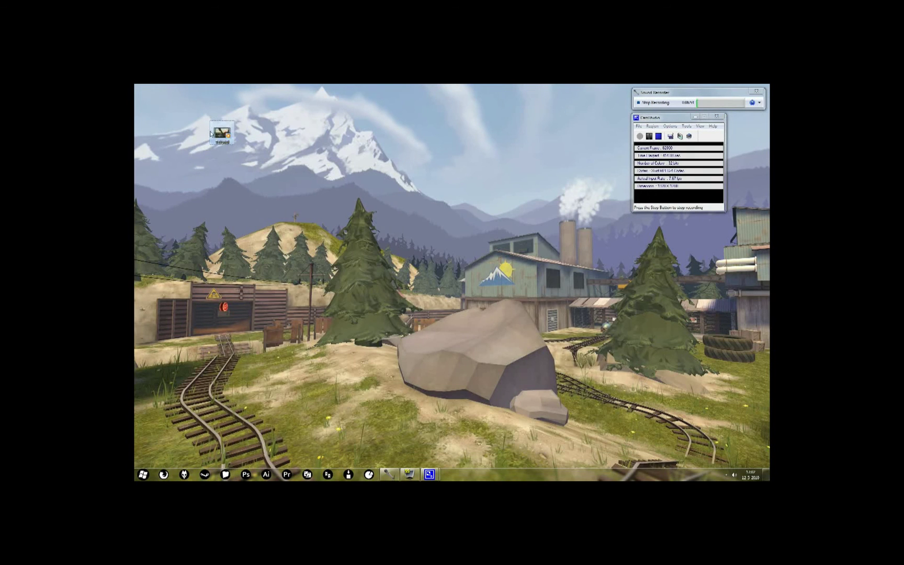
{"action": "double_click", "coordinate": [220, 134]}
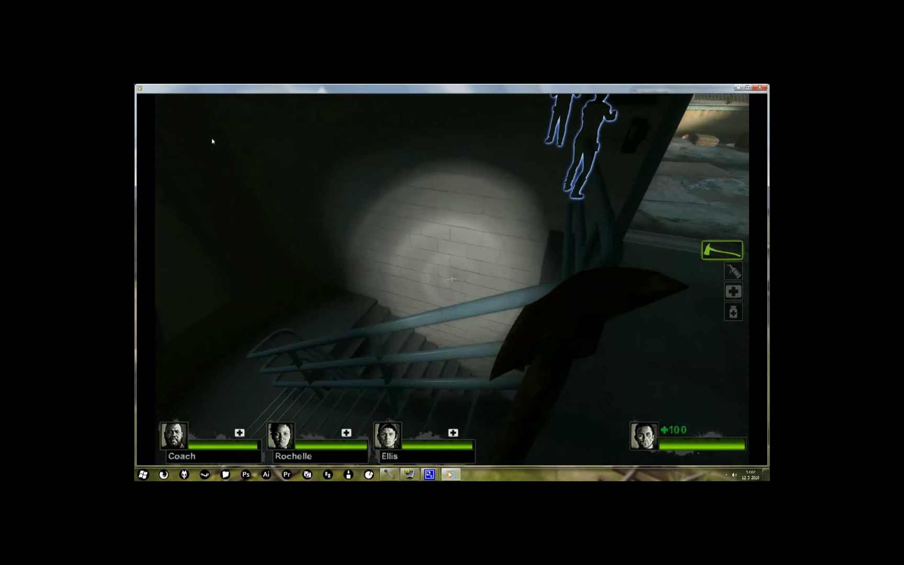
Step: Watch the Tutorial video play through its dark fade-in to the final fade-out
{"action": "mouse_move", "coordinate": [284, 115]}
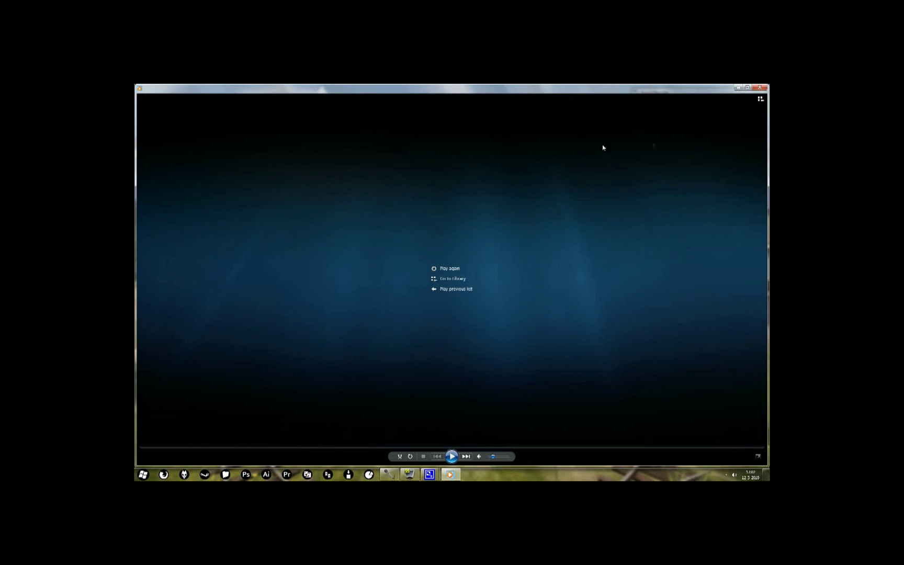